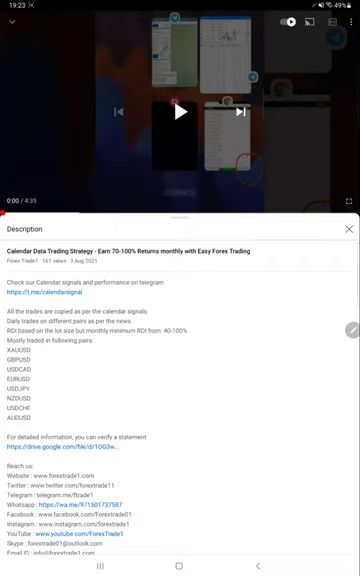
Step: Bracket the traded currency pairs and contact details, then switch to MetaTrader 4
{"action": "left_click_drag", "start_coordinate": [186, 303], "coordinate": [212, 424]}
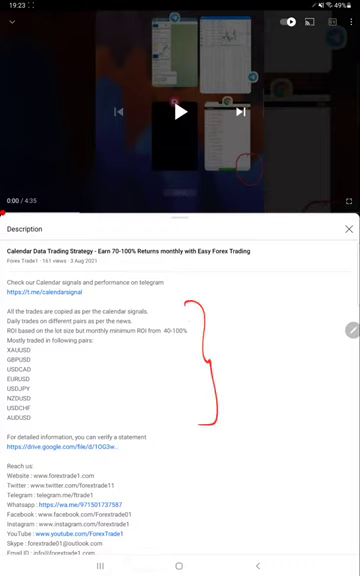
{"action": "mouse_move", "coordinate": [145, 465]}
{"action": "left_mouse_down"}
{"action": "mouse_move", "coordinate": [167, 487]}
{"action": "mouse_move", "coordinate": [175, 521]}
{"action": "left_mouse_up"}
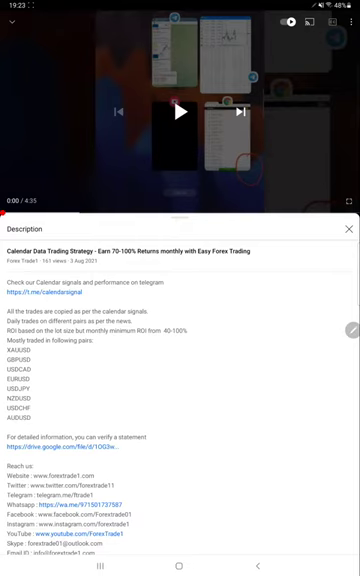
{"action": "left_click", "coordinate": [100, 566]}
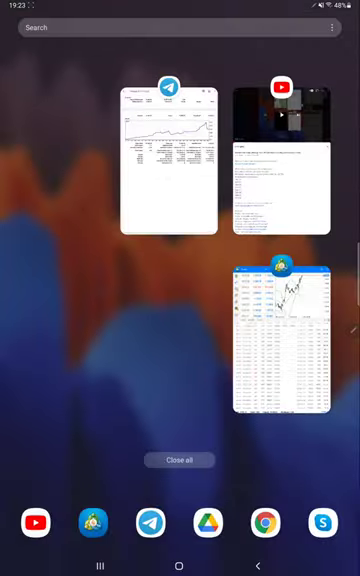
{"action": "left_click", "coordinate": [283, 347]}
Step: Set the trade history to a custom 2015–2021 period and mark the trade rows in red
{"action": "left_click", "coordinate": [352, 210]}
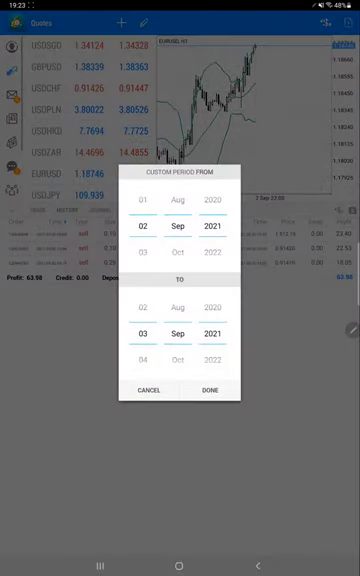
{"action": "left_click_drag", "start_coordinate": [212, 200], "coordinate": [212, 255]}
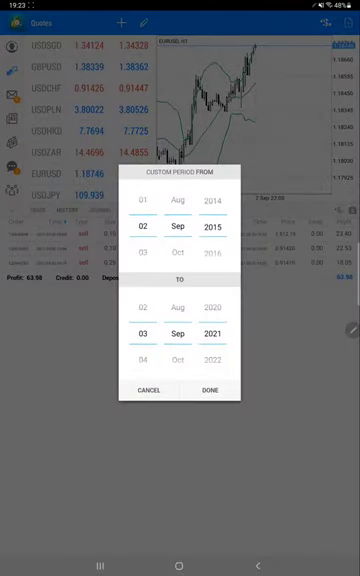
{"action": "left_click", "coordinate": [209, 390]}
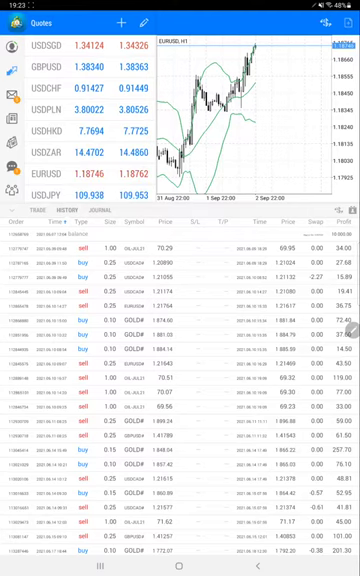
{"action": "left_click_drag", "start_coordinate": [2, 100], "coordinate": [2, 166]}
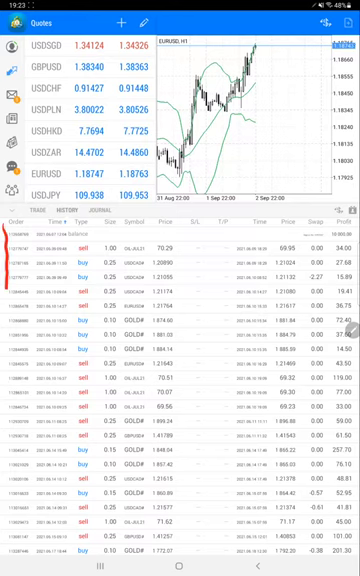
{"action": "mouse_move", "coordinate": [3, 385]}
{"action": "left_mouse_down"}
{"action": "mouse_move", "coordinate": [37, 235]}
{"action": "mouse_move", "coordinate": [3, 230]}
{"action": "left_mouse_up"}
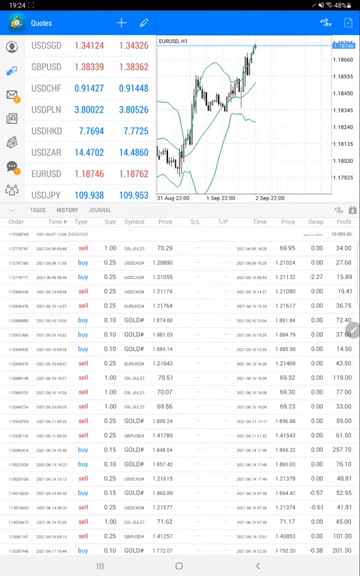
{"action": "scroll", "coordinate": [180, 400], "scroll_direction": "up", "scroll_amount": 5}
{"action": "scroll", "coordinate": [180, 400], "scroll_direction": "up", "scroll_amount": 5}
{"action": "scroll", "coordinate": [180, 400], "scroll_direction": "up", "scroll_amount": 5}
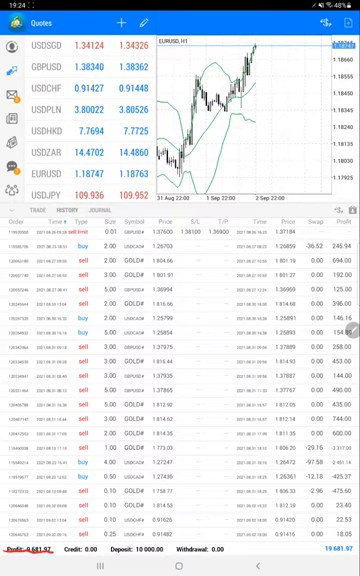
Step: Mark the last history rows and draw an arrow to the 19,681.97 final balance
{"action": "left_click_drag", "start_coordinate": [298, 530], "coordinate": [322, 548]}
{"action": "left_click_drag", "start_coordinate": [262, 512], "coordinate": [262, 528]}
{"action": "left_click_drag", "start_coordinate": [280, 528], "coordinate": [300, 534]}
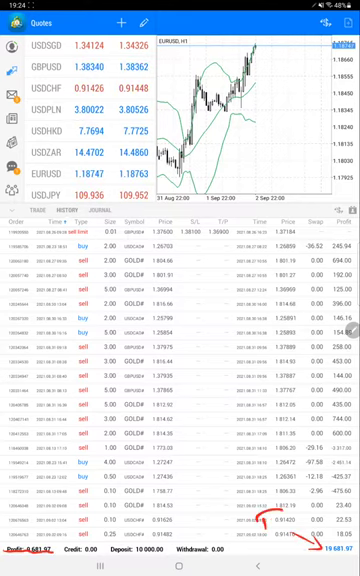
{"action": "mouse_move", "coordinate": [262, 512]}
{"action": "left_mouse_down"}
{"action": "mouse_move", "coordinate": [284, 530]}
{"action": "mouse_move", "coordinate": [300, 528]}
{"action": "left_mouse_up"}
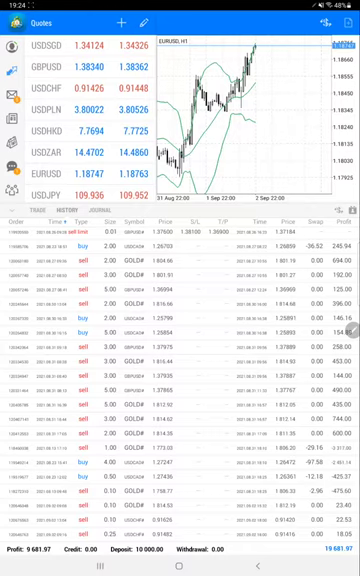
Step: Open Strategy 5 Part 2.pdf from Recents and trace a line over its balance chart
{"action": "left_click", "coordinate": [100, 565]}
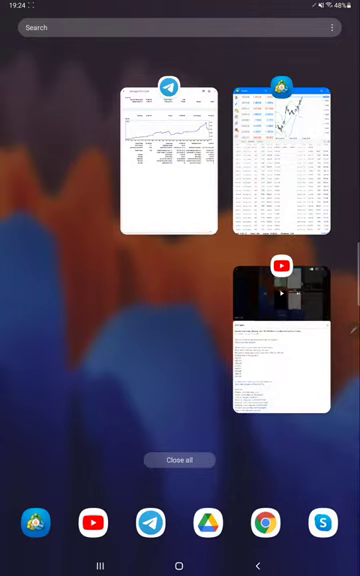
{"action": "left_click", "coordinate": [168, 160]}
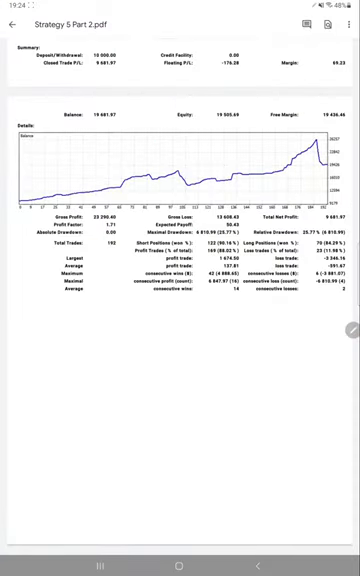
{"action": "mouse_move", "coordinate": [28, 197]}
{"action": "left_mouse_down"}
{"action": "mouse_move", "coordinate": [190, 161]}
{"action": "mouse_move", "coordinate": [328, 142]}
{"action": "left_mouse_up"}
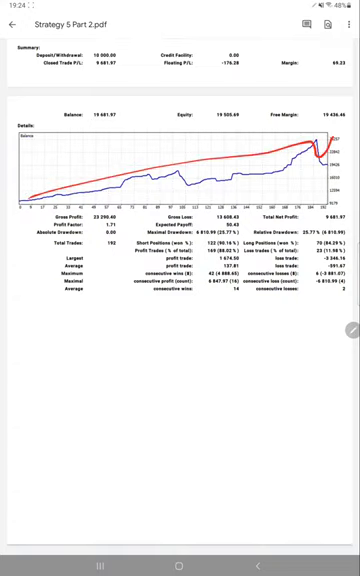
Step: Underline 192 trades, 1.71 profit factor, 137.81 and -591.67, then write 'R:R' below
{"action": "left_click_drag", "start_coordinate": [101, 248], "coordinate": [126, 247]}
{"action": "left_click_drag", "start_coordinate": [103, 229], "coordinate": [117, 229]}
{"action": "left_click_drag", "start_coordinate": [221, 270], "coordinate": [239, 270]}
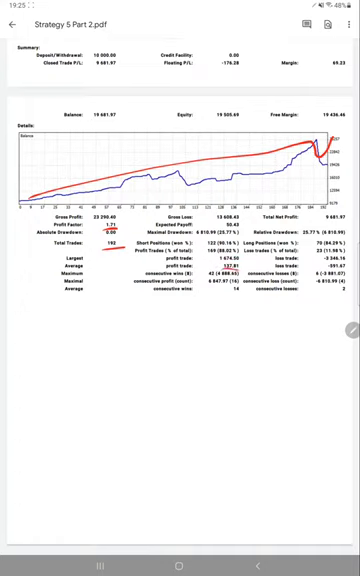
{"action": "left_click_drag", "start_coordinate": [326, 270], "coordinate": [344, 270]}
{"action": "mouse_move", "coordinate": [18, 298]}
{"action": "left_mouse_down"}
{"action": "mouse_move", "coordinate": [36, 314]}
{"action": "mouse_move", "coordinate": [43, 310]}
{"action": "mouse_move", "coordinate": [75, 312]}
{"action": "mouse_move", "coordinate": [87, 306]}
{"action": "left_mouse_up"}
{"action": "left_click_drag", "start_coordinate": [88, 310], "coordinate": [92, 311]}
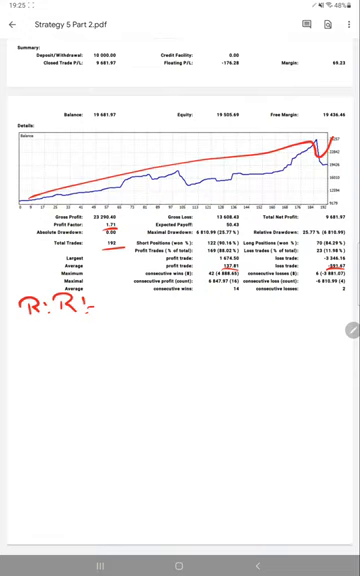
Step: Handwrite 'R:R - 1:0.23' and 'B.E - 81%' below the statistics
{"action": "left_click_drag", "start_coordinate": [96, 306], "coordinate": [104, 305]}
{"action": "mouse_move", "coordinate": [108, 298]}
{"action": "left_mouse_down"}
{"action": "mouse_move", "coordinate": [110, 314]}
{"action": "mouse_move", "coordinate": [117, 310]}
{"action": "mouse_move", "coordinate": [148, 314]}
{"action": "mouse_move", "coordinate": [156, 308]}
{"action": "left_mouse_up"}
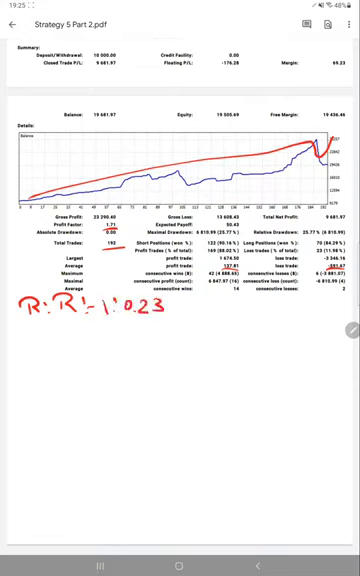
{"action": "mouse_move", "coordinate": [26, 324]}
{"action": "left_mouse_down"}
{"action": "mouse_move", "coordinate": [27, 334]}
{"action": "mouse_move", "coordinate": [41, 333]}
{"action": "mouse_move", "coordinate": [62, 342]}
{"action": "left_mouse_up"}
{"action": "mouse_move", "coordinate": [90, 330]}
{"action": "left_mouse_down"}
{"action": "mouse_move", "coordinate": [90, 338]}
{"action": "mouse_move", "coordinate": [98, 336]}
{"action": "left_mouse_up"}
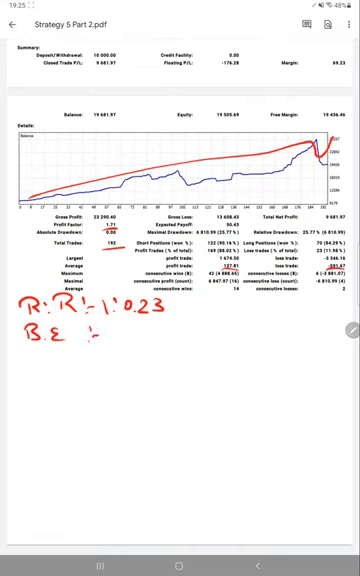
{"action": "mouse_move", "coordinate": [106, 327]}
{"action": "left_mouse_down"}
{"action": "mouse_move", "coordinate": [110, 340]}
{"action": "mouse_move", "coordinate": [138, 334]}
{"action": "left_mouse_up"}
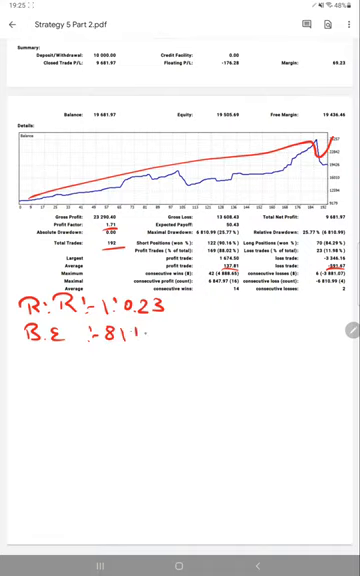
{"action": "mouse_move", "coordinate": [21, 368]}
{"action": "left_mouse_down"}
{"action": "mouse_move", "coordinate": [30, 354]}
{"action": "mouse_move", "coordinate": [30, 360]}
{"action": "mouse_move", "coordinate": [42, 366]}
{"action": "left_mouse_up"}
Step: Write 'Acc - 88%', underline it, and write 74% beneath
{"action": "left_click_drag", "start_coordinate": [55, 358], "coordinate": [55, 366]}
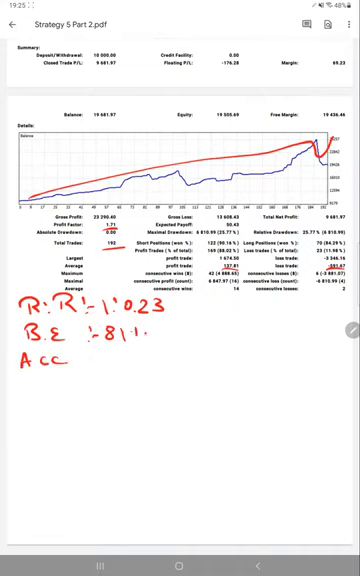
{"action": "left_click_drag", "start_coordinate": [92, 354], "coordinate": [100, 356]}
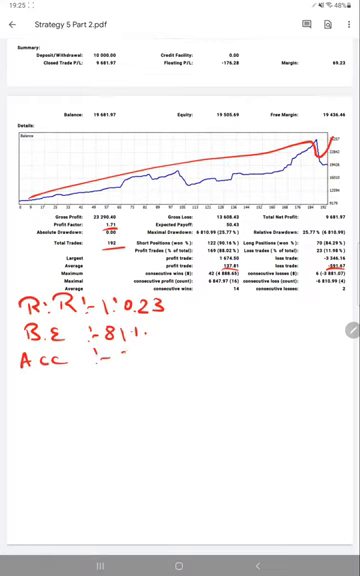
{"action": "mouse_move", "coordinate": [122, 348]}
{"action": "left_mouse_down"}
{"action": "mouse_move", "coordinate": [124, 358]}
{"action": "mouse_move", "coordinate": [150, 356]}
{"action": "left_mouse_up"}
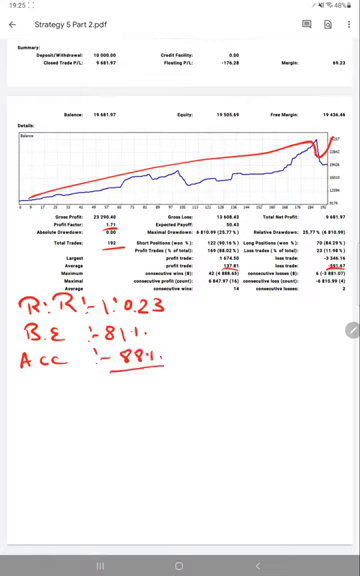
{"action": "left_click_drag", "start_coordinate": [109, 370], "coordinate": [164, 368]}
{"action": "mouse_move", "coordinate": [112, 376]}
{"action": "left_mouse_down"}
{"action": "mouse_move", "coordinate": [118, 392]}
{"action": "mouse_move", "coordinate": [120, 384]}
{"action": "mouse_move", "coordinate": [132, 392]}
{"action": "mouse_move", "coordinate": [144, 388]}
{"action": "mouse_move", "coordinate": [156, 370]}
{"action": "left_mouse_up"}
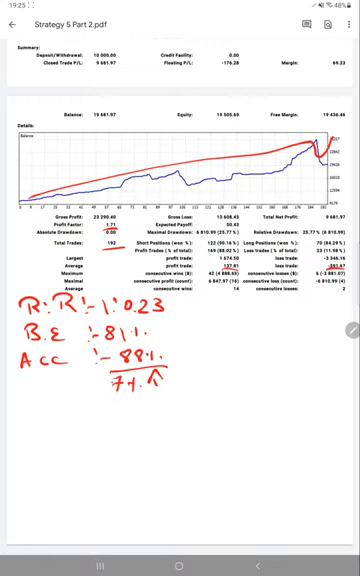